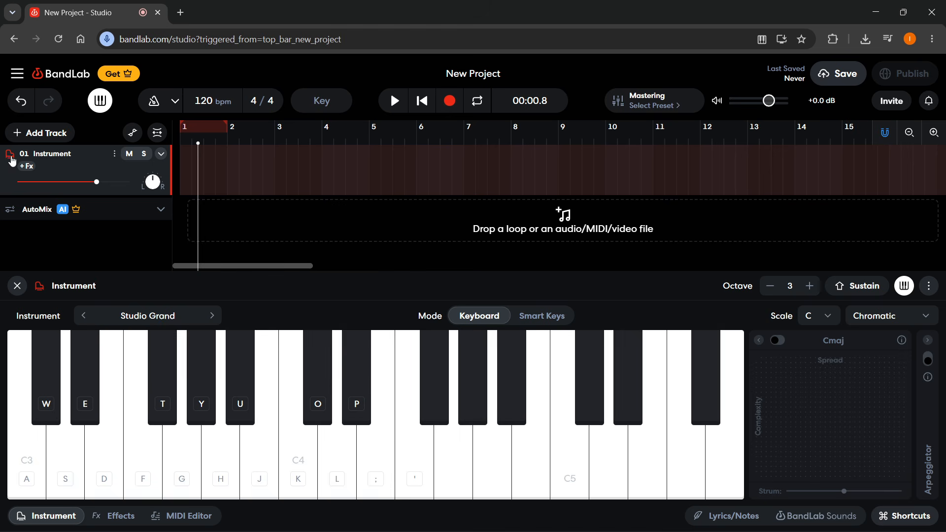
Open the MIDI Editor for the Instrument track and enlarge its panel to show more of the piano roll
left_click(17, 286)
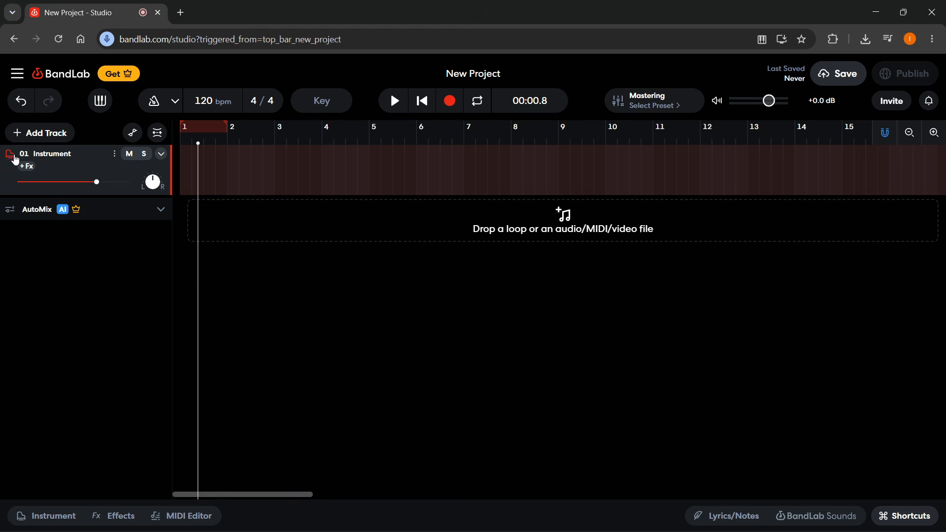
left_click(10, 156)
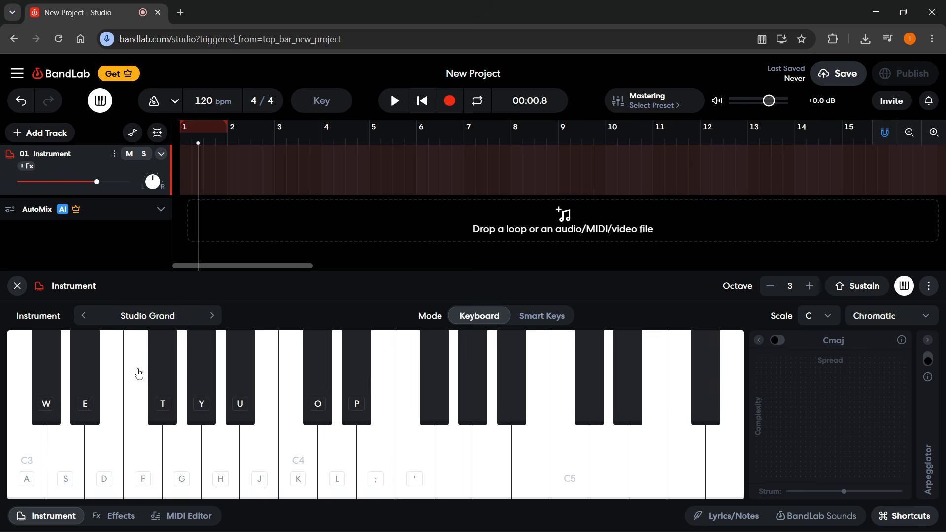
left_click(188, 515)
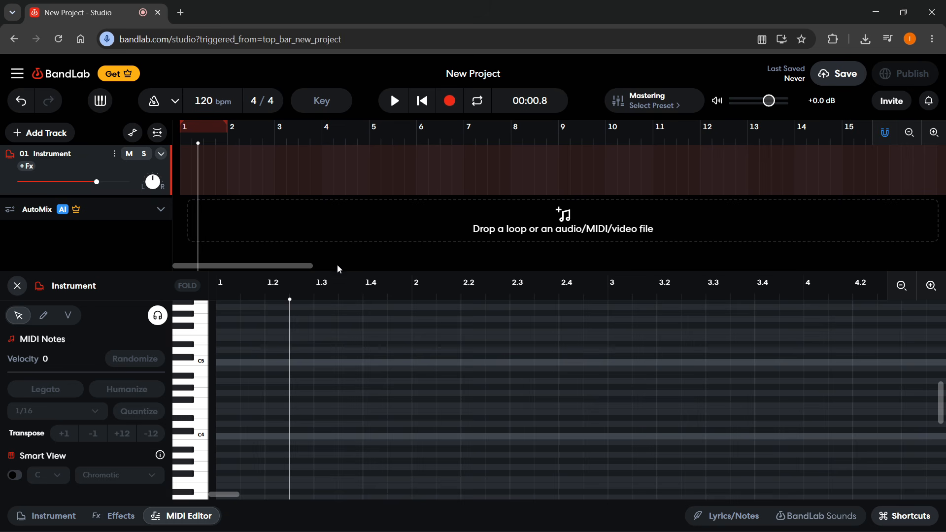
left_click_drag(337, 264, 343, 170)
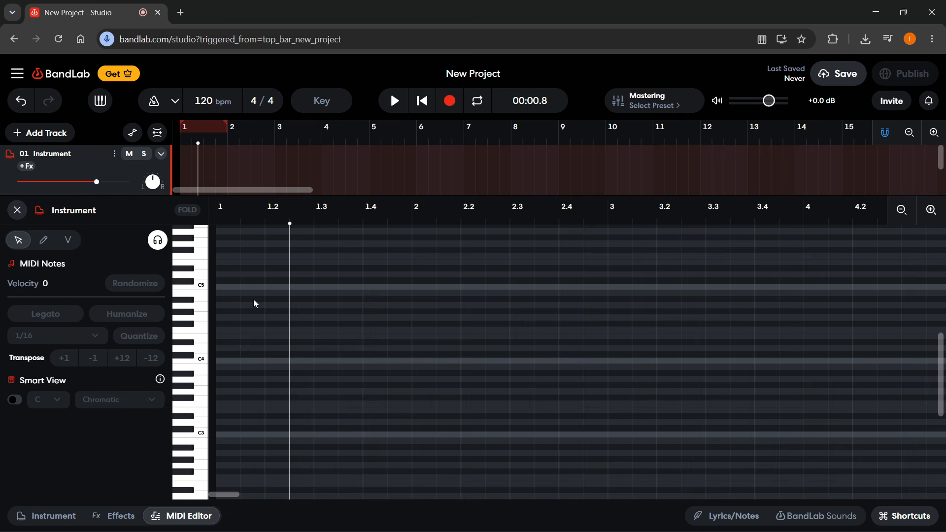
Audition the white keys from C4 up to F4 on the MIDI Editor's piano keyboard
scroll(253, 299, "down", 5)
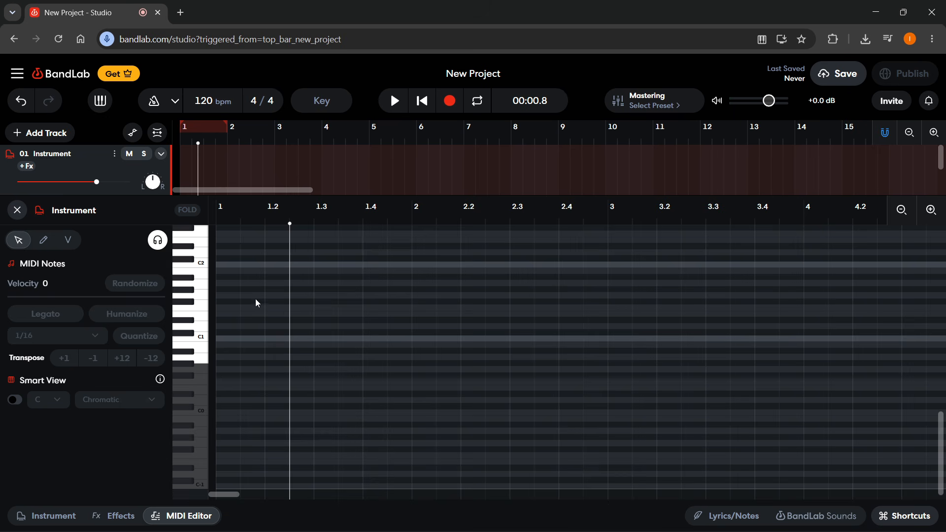
scroll(253, 299, "up", 7)
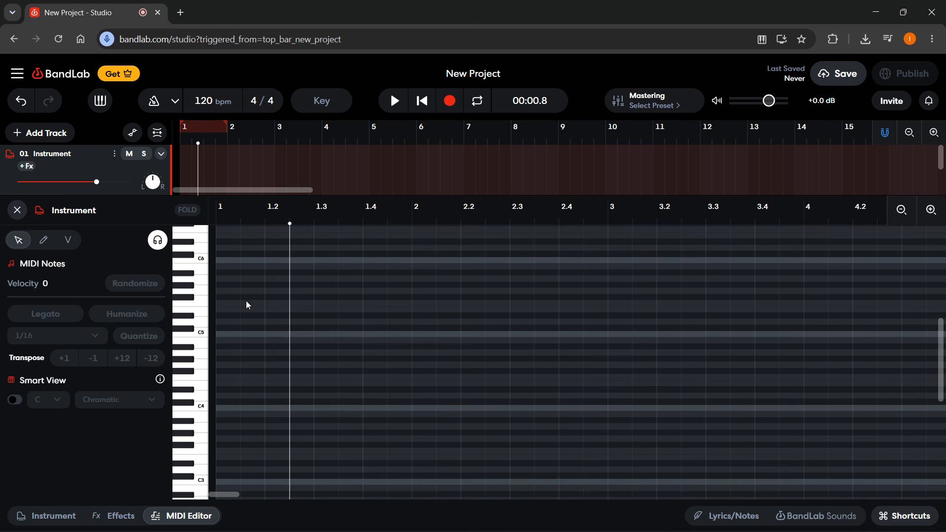
scroll(236, 325, "down", 2)
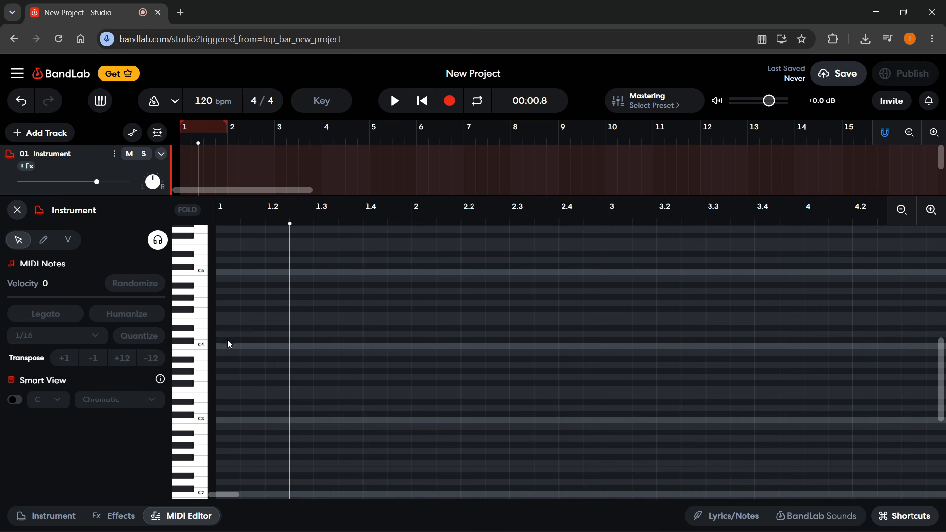
left_click(199, 346)
left_click(200, 336)
left_click(200, 327)
left_click(199, 317)
Add an eighth-note C4 at the start of bar 1, try lengthening and restoring it, and add an eighth-note C♯4 directly after it
double_click(219, 346)
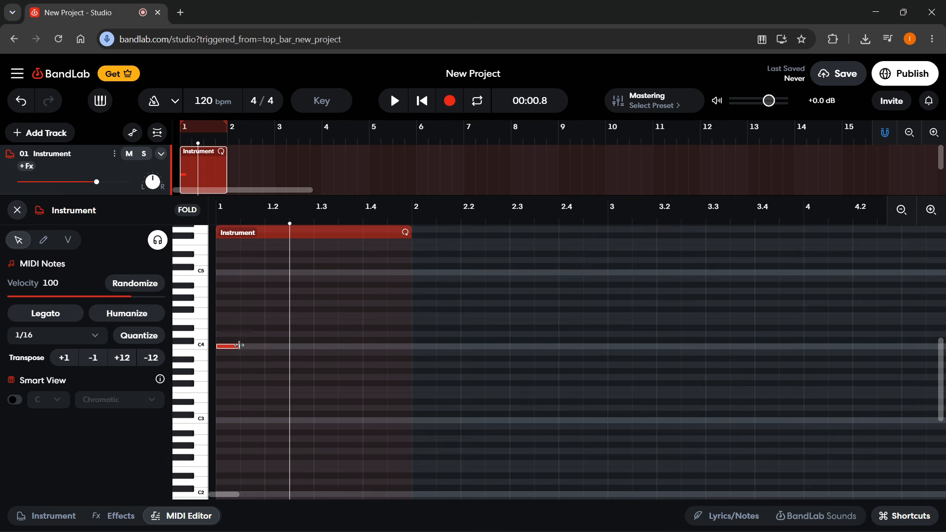
mouse_move(228, 350)
left_mouse_down()
mouse_move(323, 334)
mouse_move(297, 347)
mouse_move(231, 348)
mouse_move(228, 380)
mouse_move(225, 280)
mouse_move(228, 350)
left_mouse_up()
mouse_move(241, 346)
left_mouse_down()
mouse_move(296, 347)
mouse_move(255, 347)
left_mouse_up()
left_click_drag(251, 346, 240, 345)
left_click(252, 356)
double_click(251, 340)
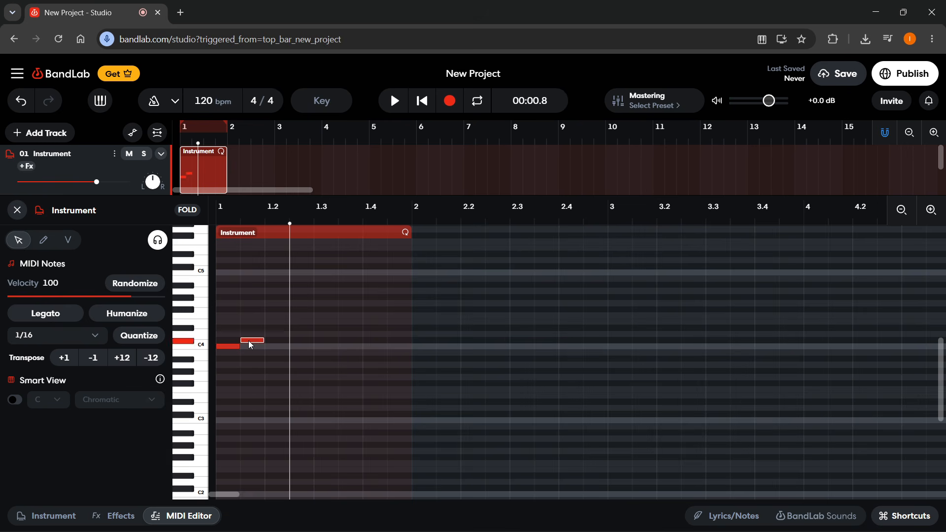
Continue the run after the C♯4 with eighth notes D4, D♯4 and D4
double_click(276, 334)
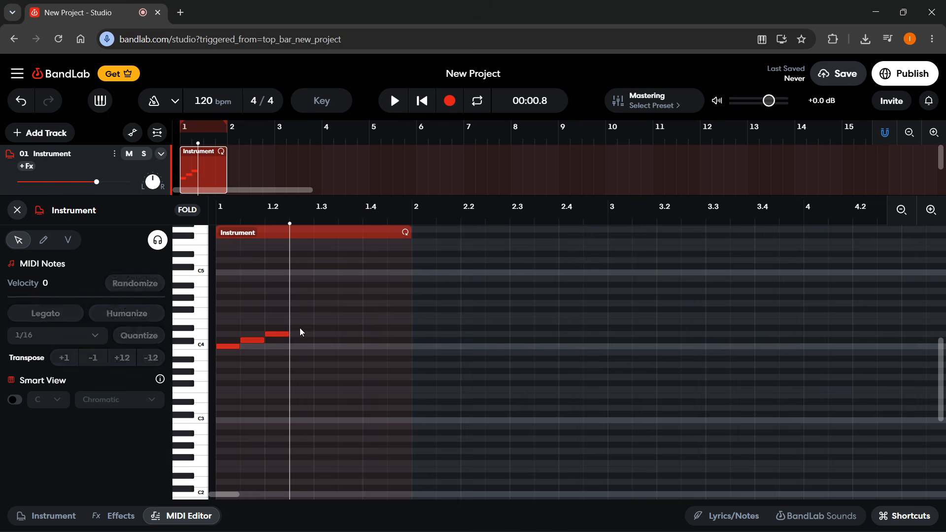
double_click(300, 327)
double_click(321, 334)
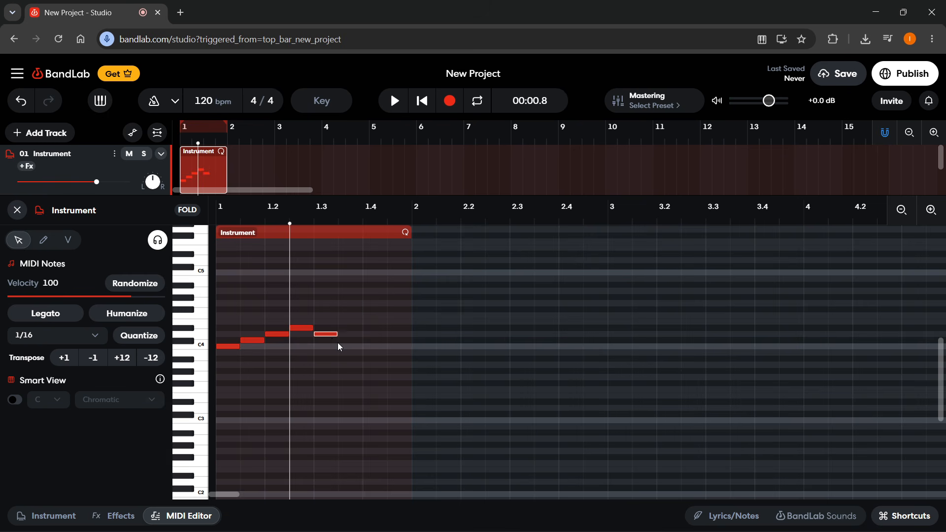
left_click(338, 344)
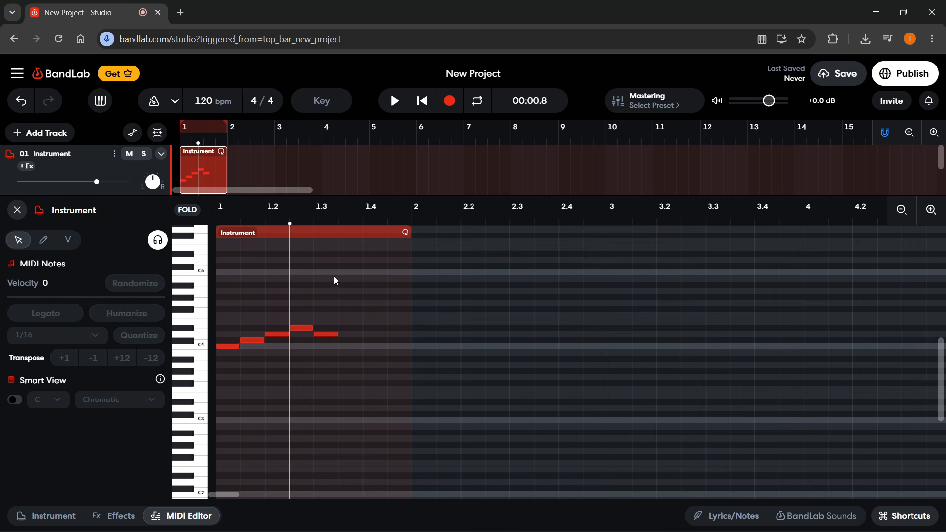
Delete the last three notes of the run, keeping only the C4 and C♯4
left_click(323, 334)
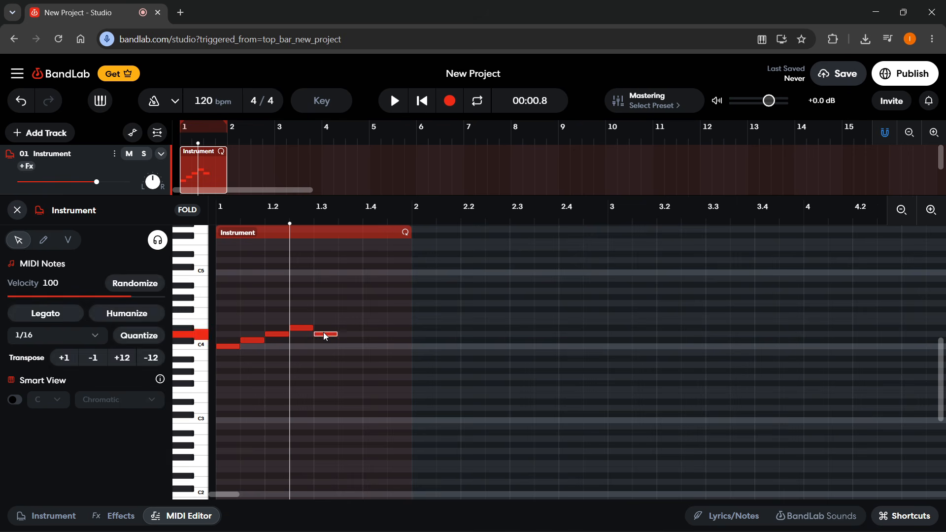
key("Delete")
left_click(301, 326)
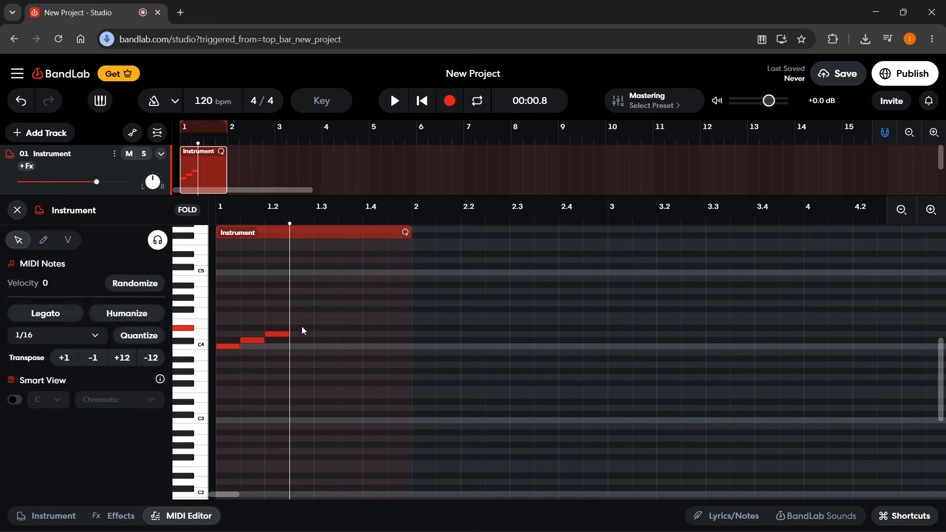
key("Delete")
left_click(276, 336)
key("Delete")
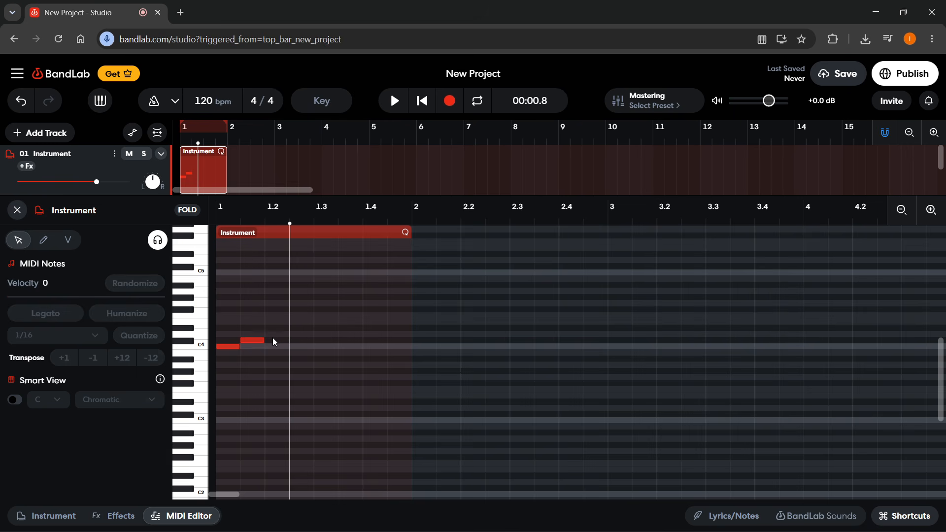
Place eighth notes D4 and D♯4 after the C♯4, making a four-note ascending run ending at beat 1.3
double_click(277, 334)
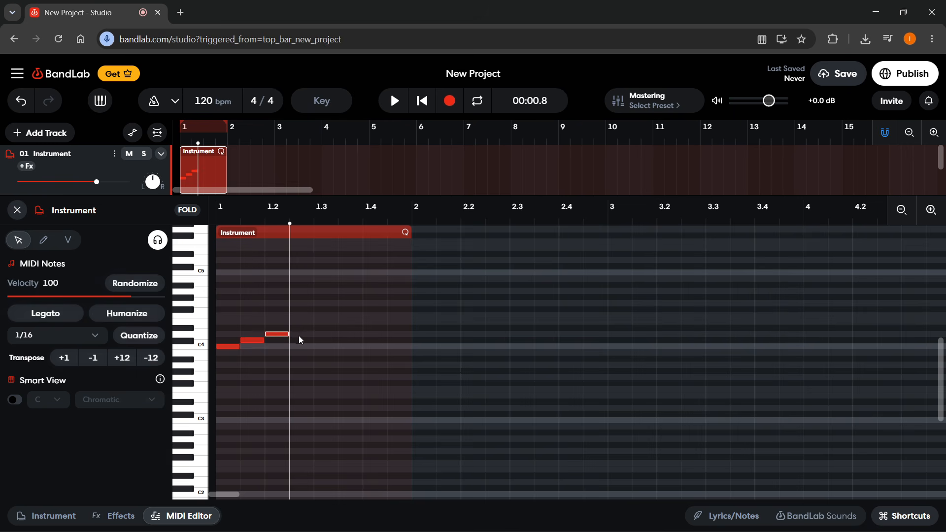
double_click(301, 328)
left_click(321, 347)
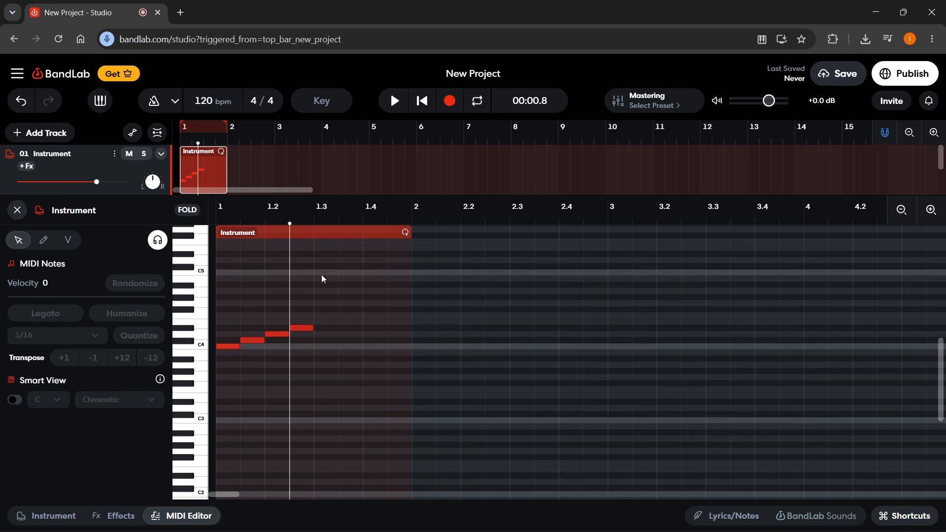
Copy the four-note ascending run and paste it with the playhead at beat 1.3
left_click_drag(292, 230, 353, 230)
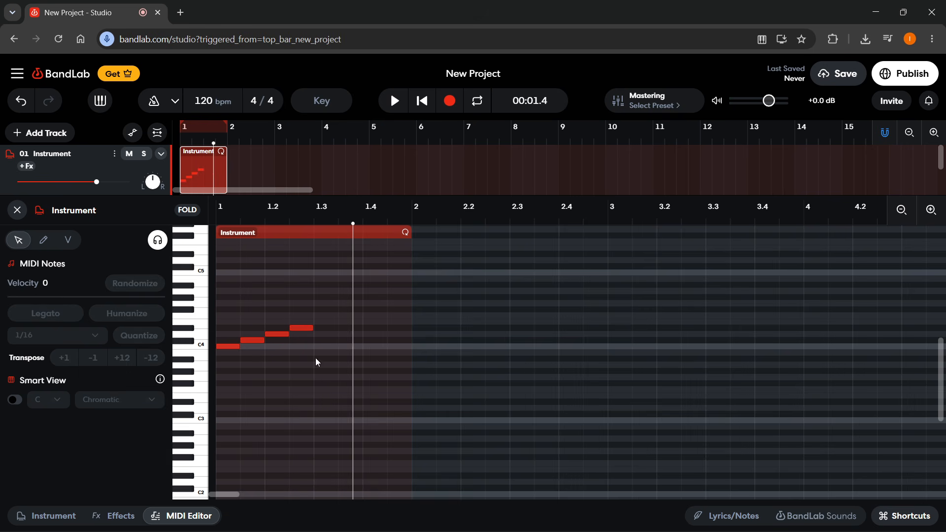
left_click_drag(330, 363, 220, 309)
right_click(247, 341)
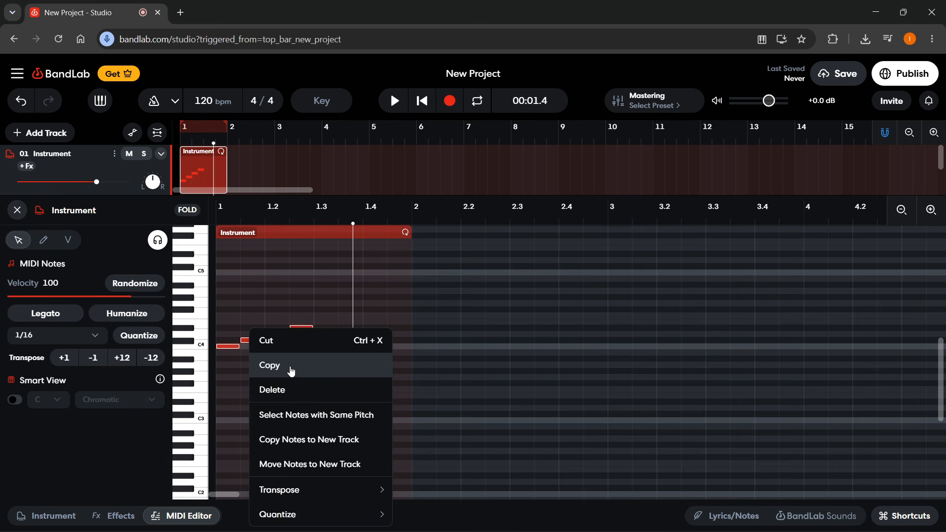
left_click(282, 279)
left_click_drag(324, 359, 227, 318)
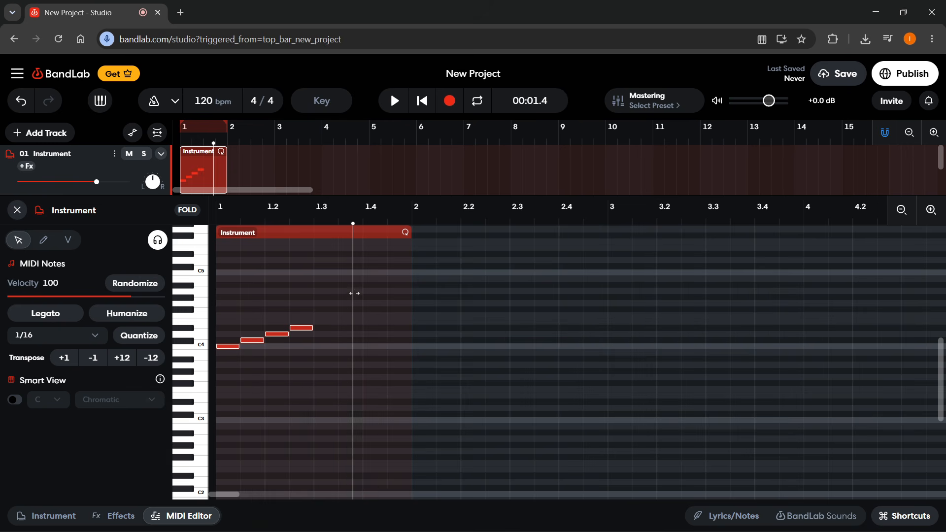
left_click(341, 303)
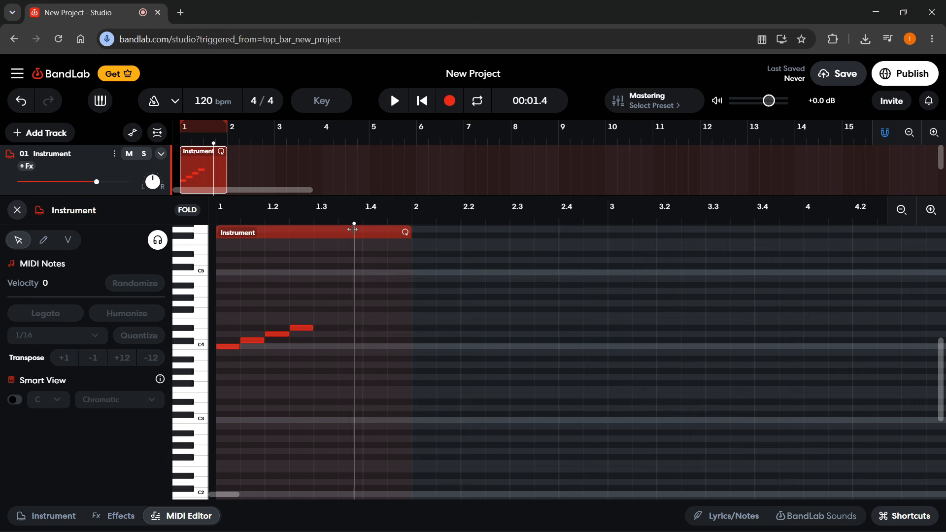
left_click_drag(350, 236, 314, 261)
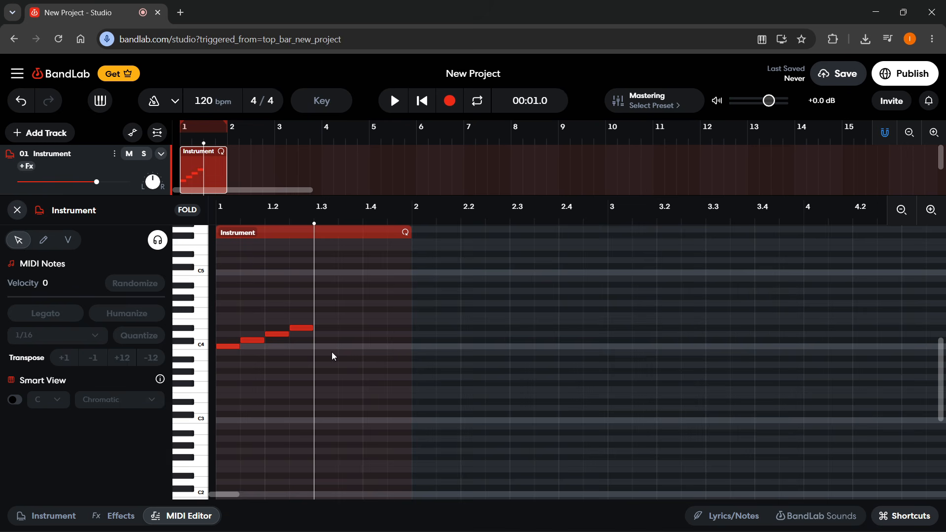
key("ctrl")
key("ctrl+v")
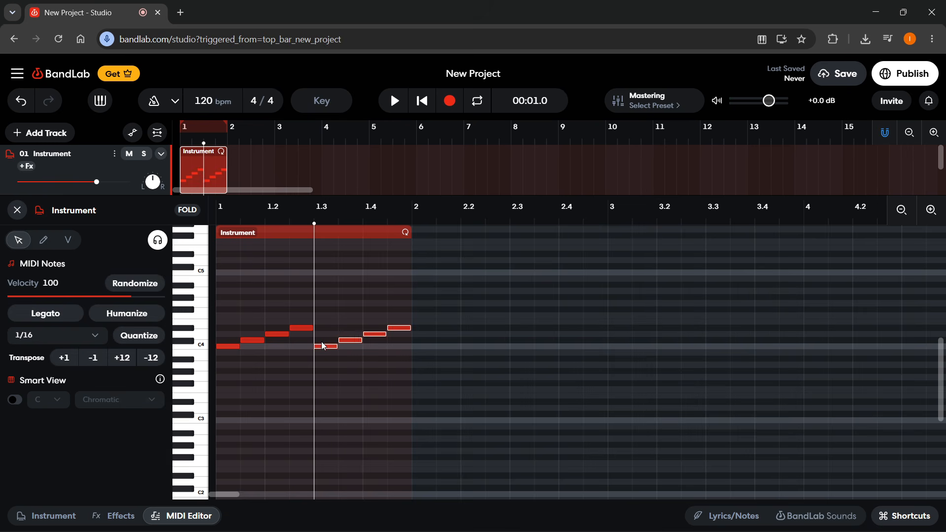
Deselect the notes and extend the end of the Instrument region to the start of bar 4
left_click(363, 295)
key("space")
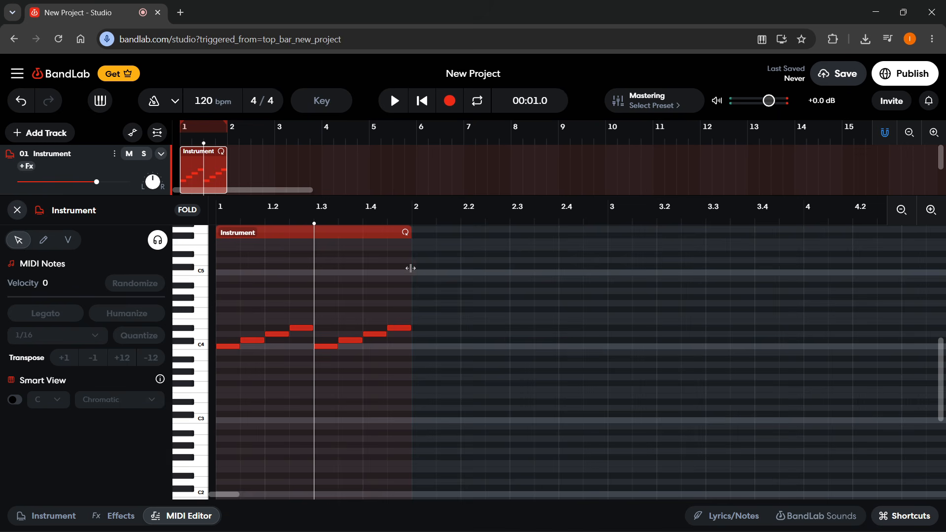
left_click_drag(410, 268, 796, 275)
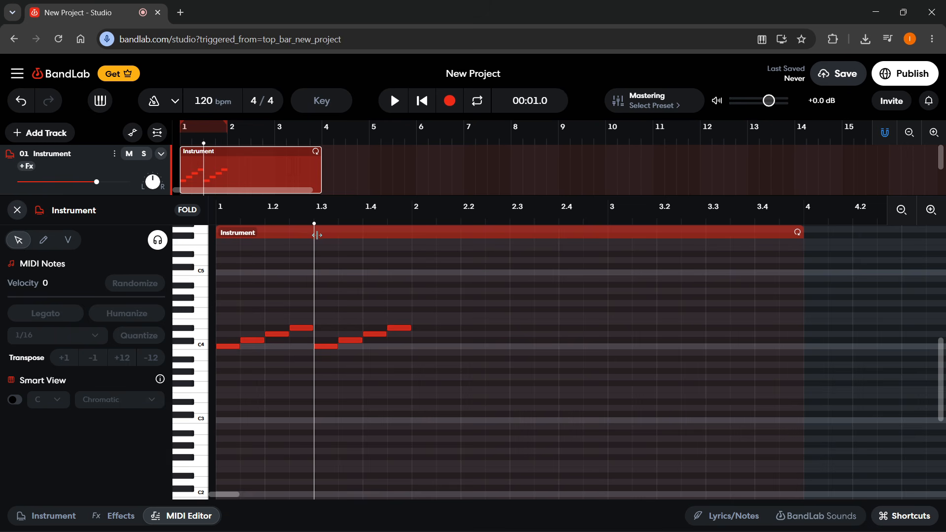
Paste four more copies of the four-note run across bars 2 and 3 of the region, moving the playhead along
left_click_drag(315, 234, 580, 234)
key("ctrl+v")
key("ctrl+v")
key("ctrl+v")
left_click_drag(579, 234, 665, 231)
key("ctrl+v")
left_click(767, 382)
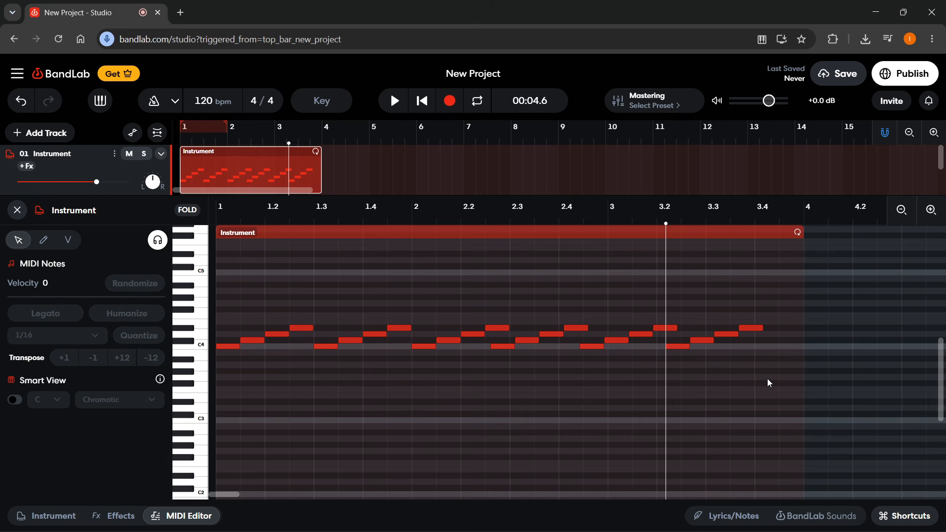
Delete all pasted notes after the original four-note run and move the playhead back into the first beat of bar 1
left_click_drag(773, 381, 321, 291)
key("Delete")
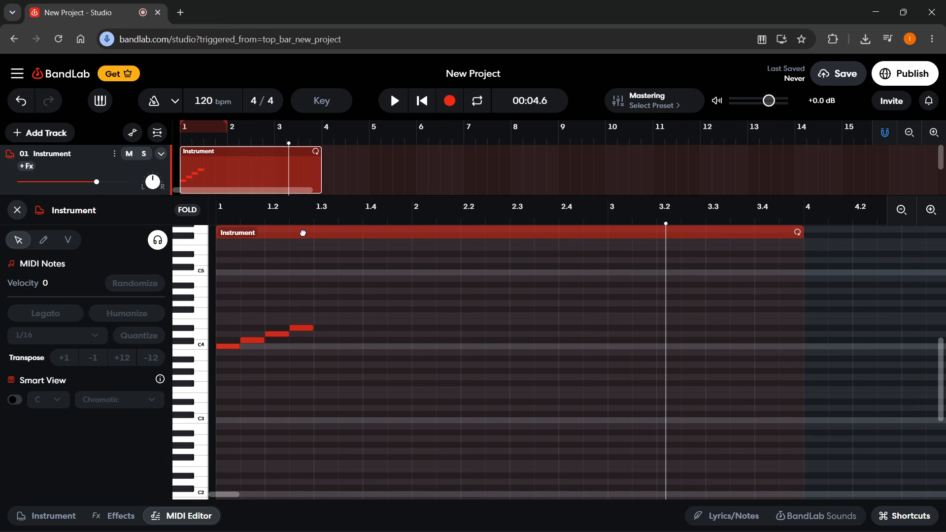
left_click_drag(665, 246, 274, 295)
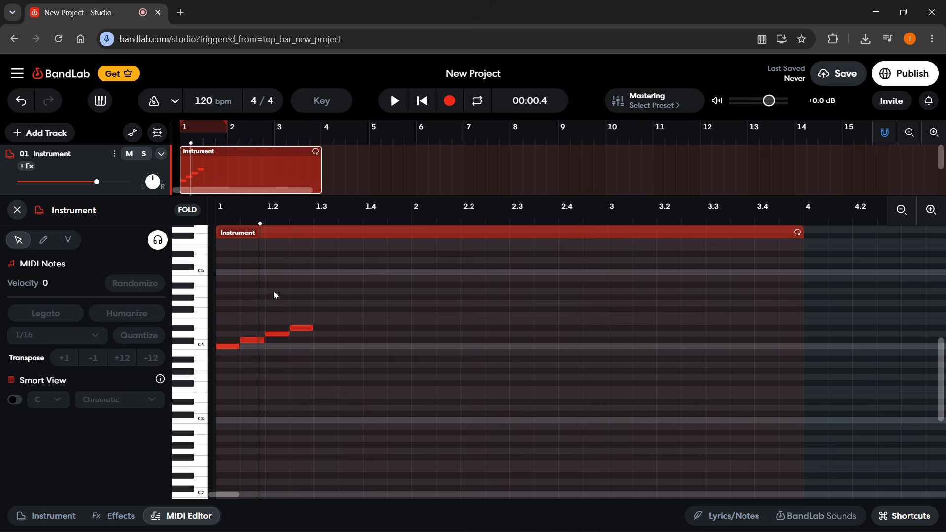
Examine the note options for the D♯4, including the Transpose and Quantize choices, without applying any
left_click(298, 328)
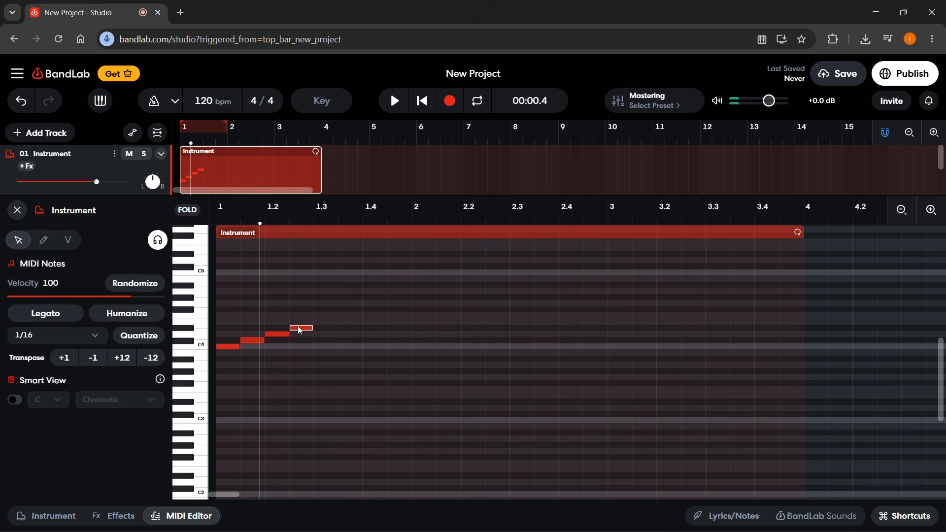
right_click(298, 328)
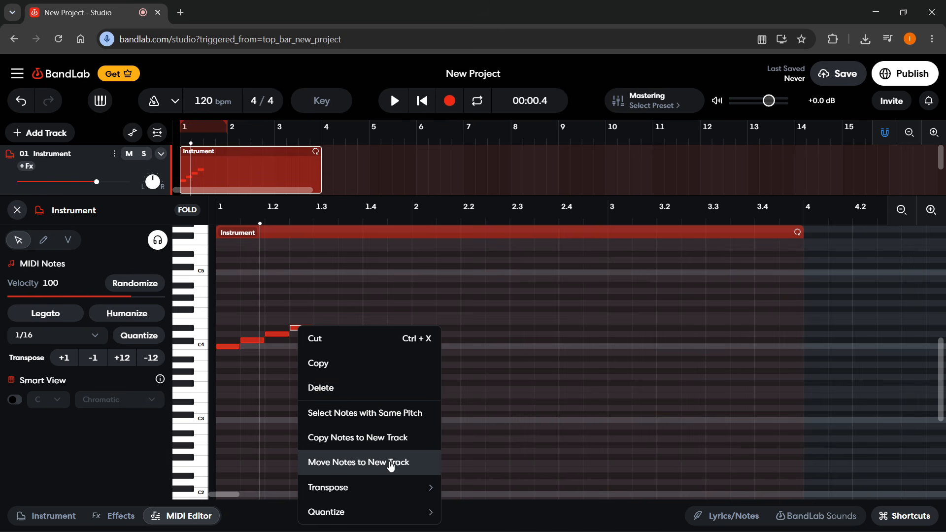
mouse_move(415, 486)
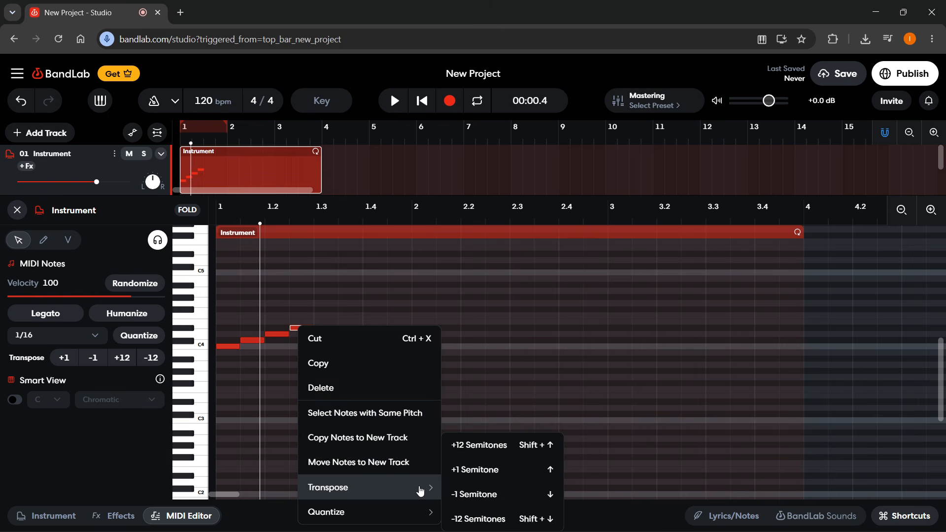
mouse_move(393, 510)
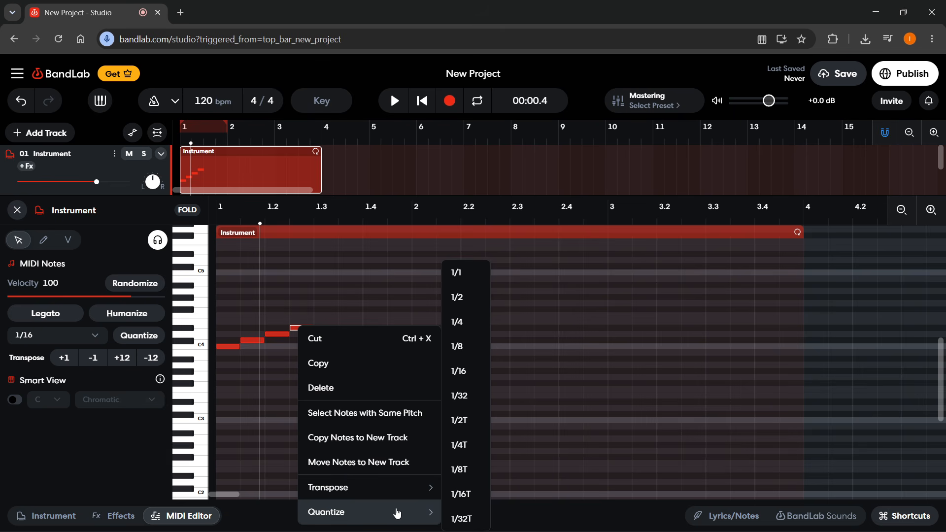
left_click(547, 433)
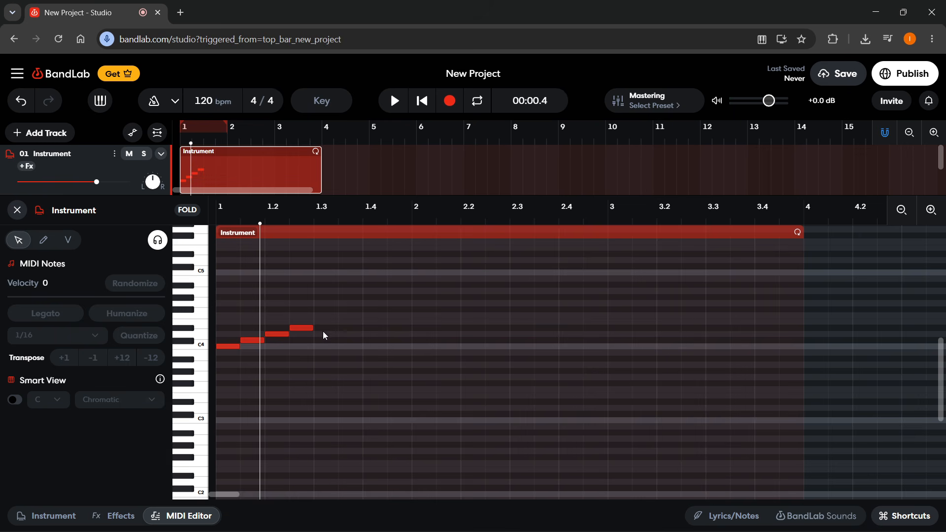
With the pencil tool, draw one-beat notes: F4 at beat 1.3, D♯4 at beat 1.4 and F4 half a beat after 1.4
mouse_move(342, 361)
left_mouse_down()
mouse_move(237, 316)
mouse_move(353, 355)
left_mouse_up()
left_click(44, 242)
left_click(325, 316)
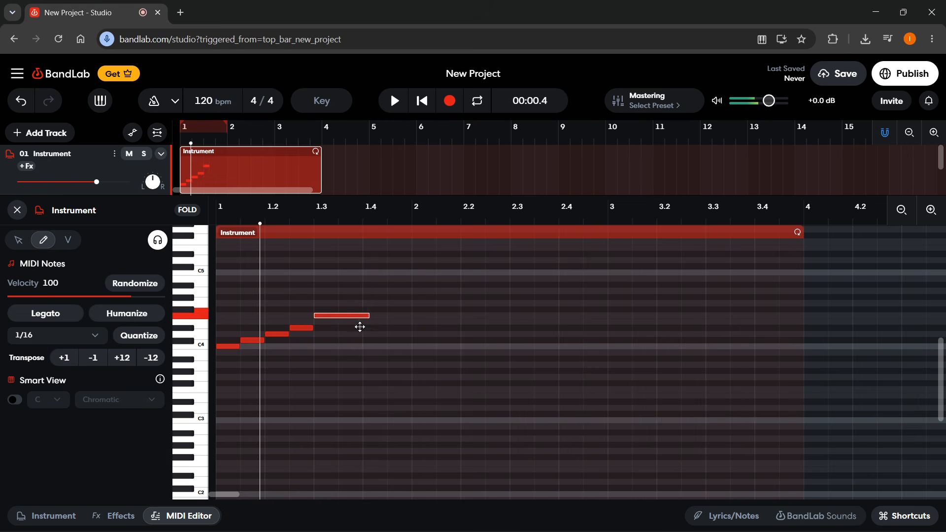
left_click(372, 328)
left_click(396, 316)
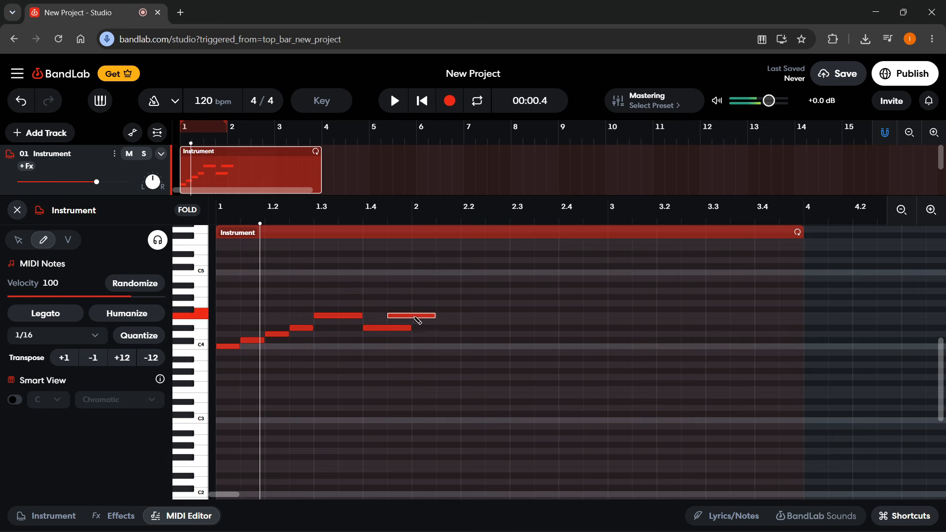
Draw one-beat notes G4 half a beat after bar 2 starts and D4 at 2.2, plus a much shorter A♭3 beneath the G4
left_click(452, 303)
left_click(464, 334)
left_click(443, 371)
left_click_drag(443, 368, 404, 370)
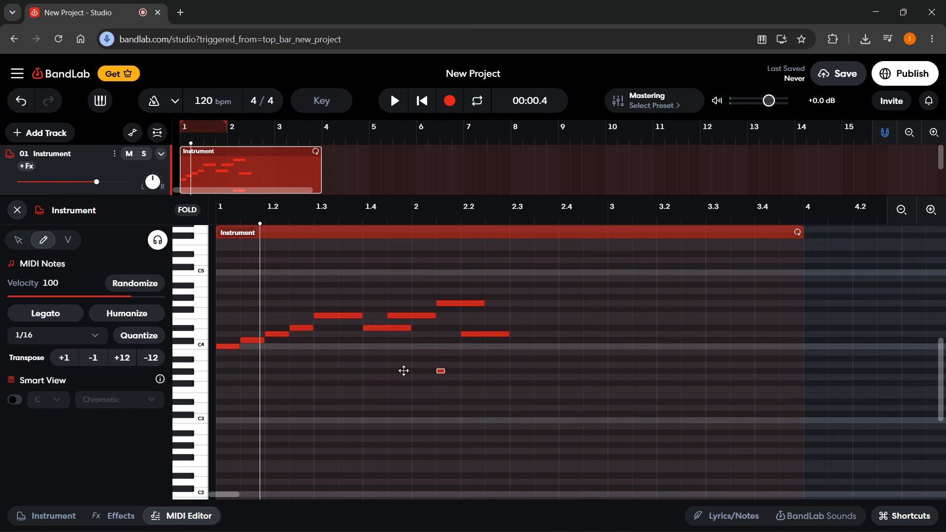
Draw short notes: B♭3 at 2.2, A3 at 2.3, B3 and D4 half a beat after 2.3, E♭4 at 2.4 and half a beat after
left_click(484, 360)
left_click(512, 366)
left_click(539, 352)
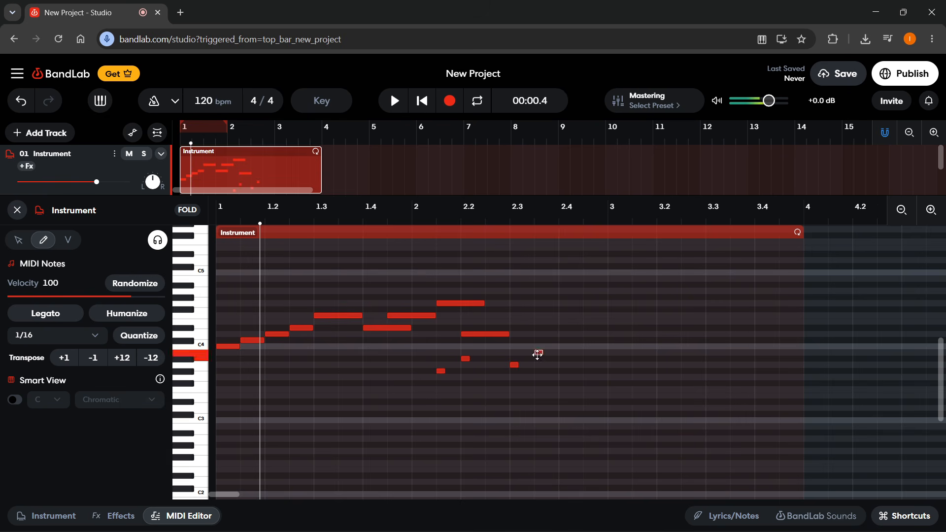
left_click(539, 334)
left_click(563, 328)
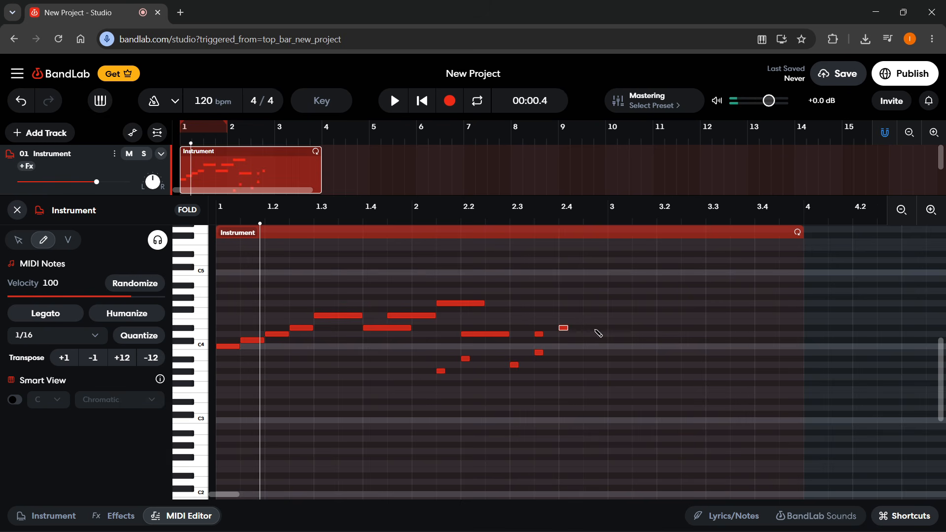
left_click(588, 328)
Draw notes about 1.5 beats long: F4 half a beat after 2.4, D♭4 at bar 3, A3 at 3.2 and E♭4 at 3.3
left_click(588, 316)
left_click_drag(609, 315, 672, 315)
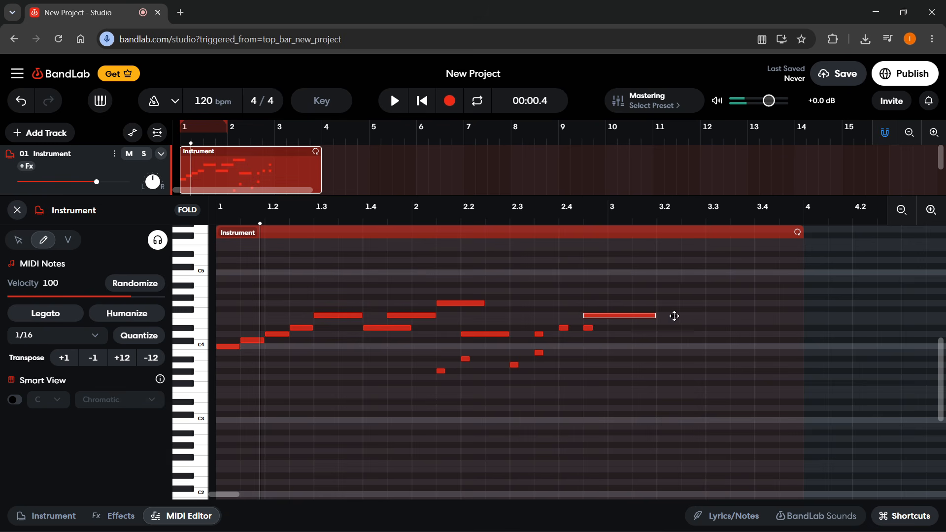
left_click(631, 340)
left_click(663, 364)
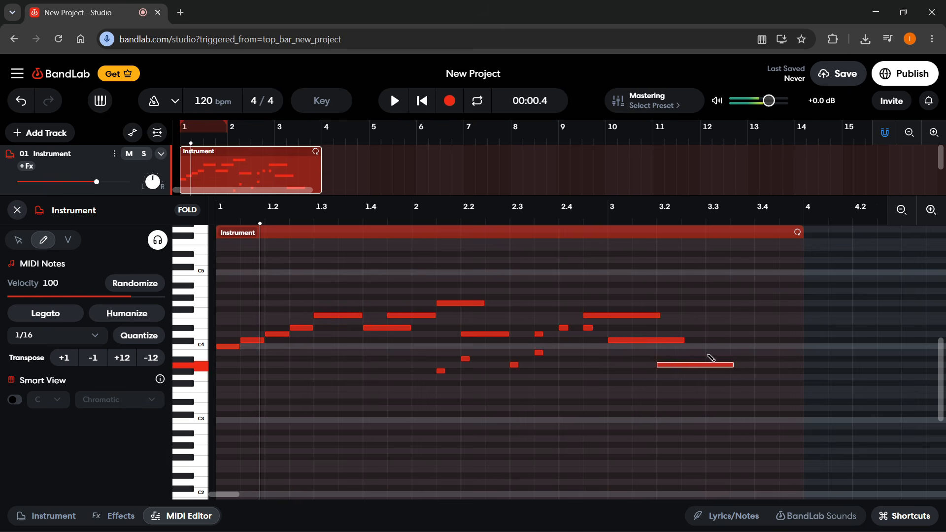
left_click(728, 328)
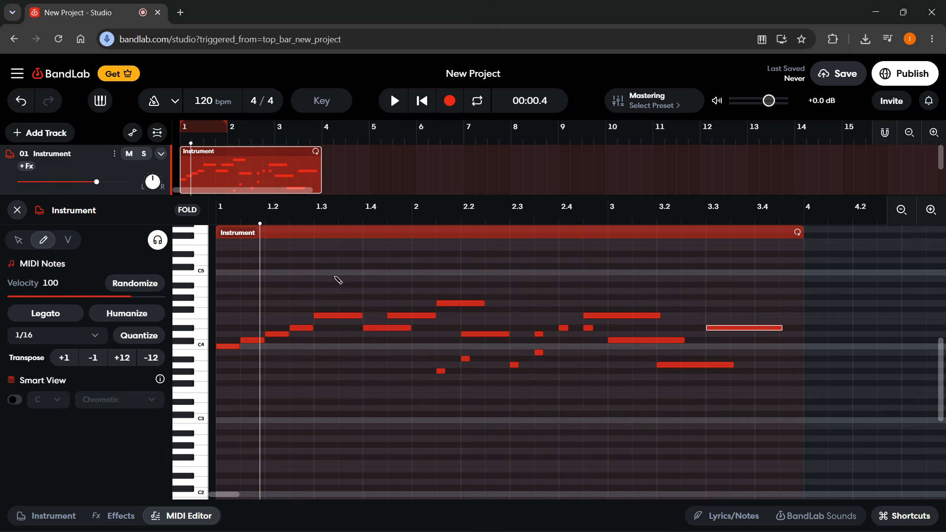
Draw two off-grid notes with snapping bypassed: G3 just after beat 1.2 and B♭3 just before beat 1.3
key("ctrl")
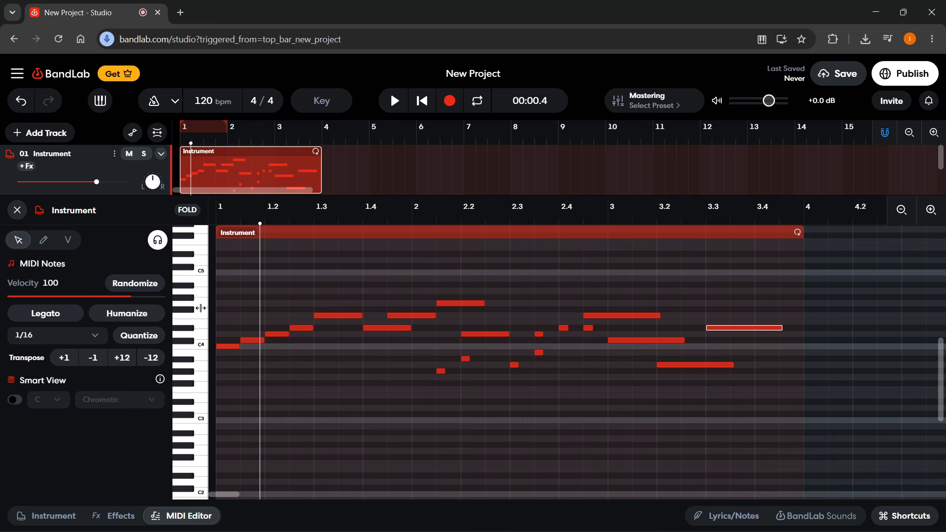
left_click(275, 378)
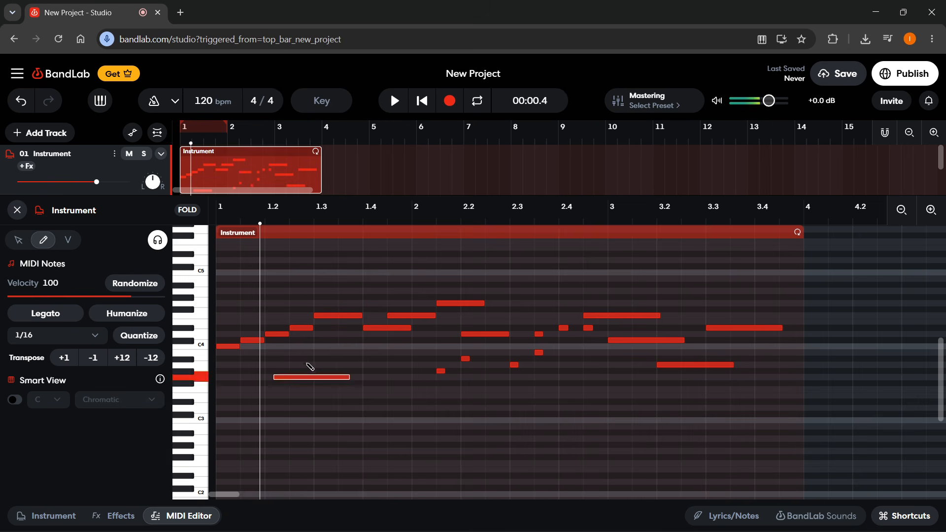
left_click(312, 358)
key("ctrl")
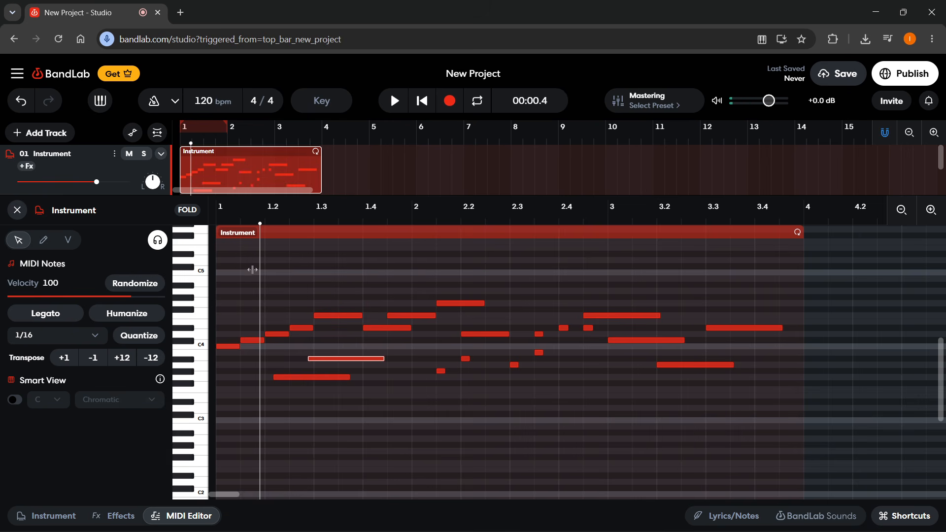
With the velocity tool, adjust the velocities of the B♭3 just before beat 1.3 and the F4 at beat 1.3
left_click(69, 241)
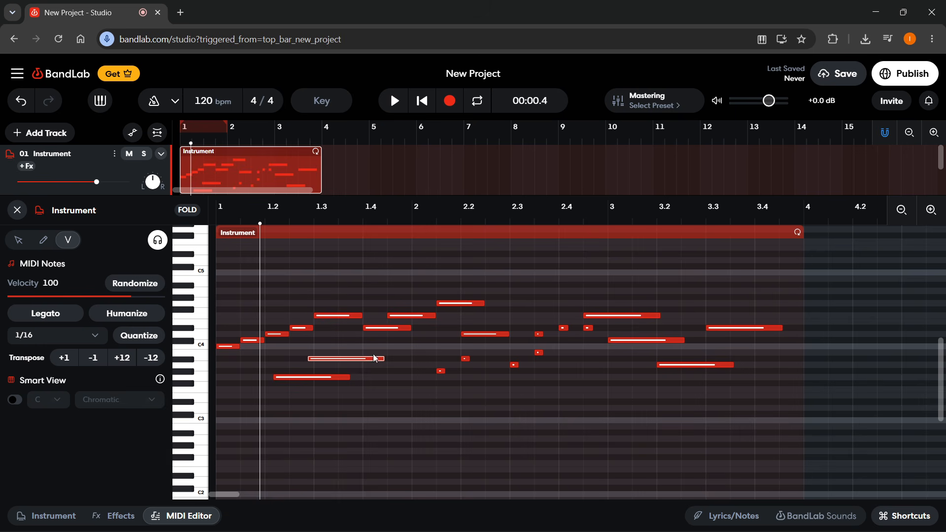
left_click_drag(374, 358, 319, 357)
left_click(333, 316)
left_click(347, 317)
mouse_move(346, 317)
left_mouse_down()
mouse_move(346, 292)
mouse_move(345, 387)
mouse_move(341, 304)
left_mouse_up()
Set the velocity of the F4 at beat 1.3 to 93 and extend the note by applying Legato twice
left_click(151, 286)
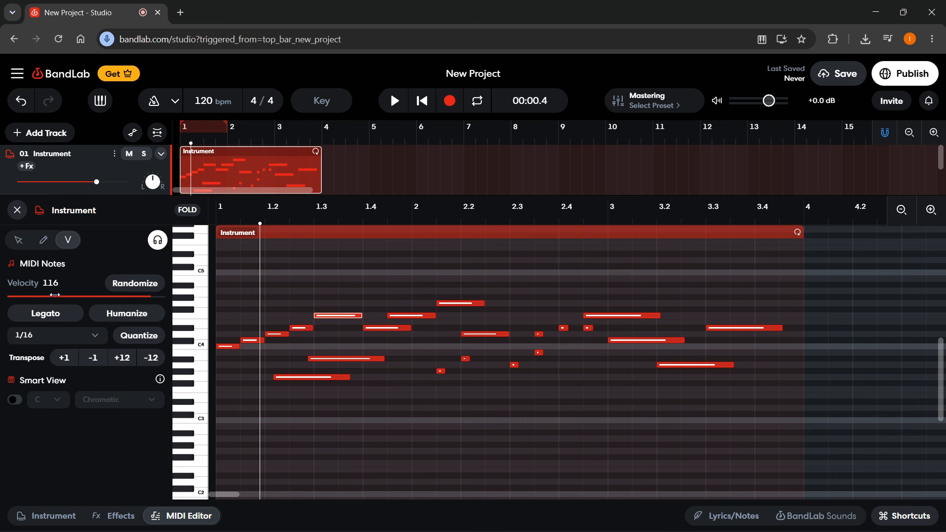
left_click_drag(54, 295, 12, 299)
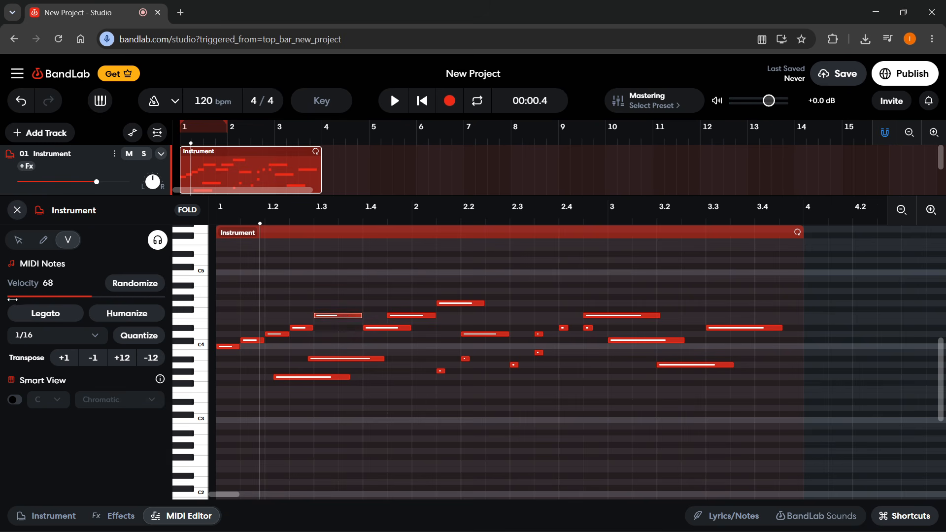
left_click(65, 317)
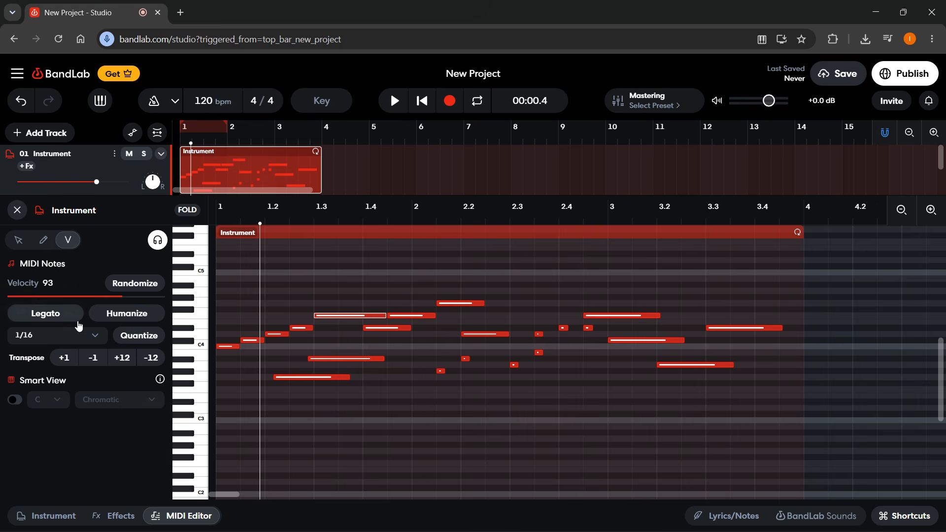
left_click(52, 317)
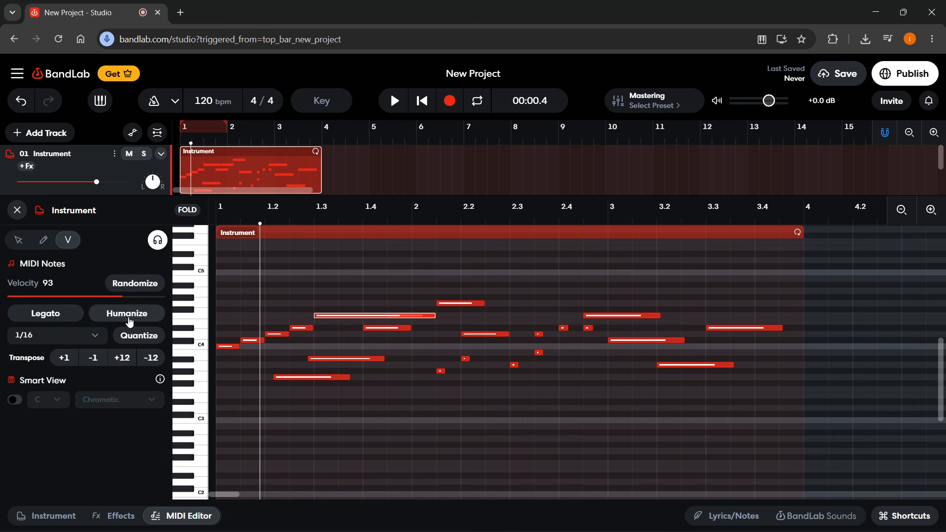
Examine the available quantize grid values, keeping 1/16
left_click(86, 337)
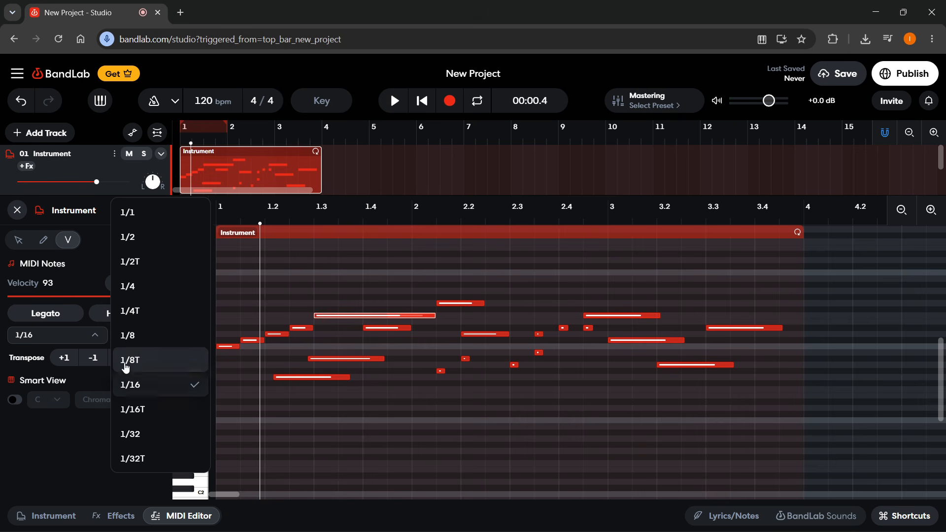
left_click(80, 342)
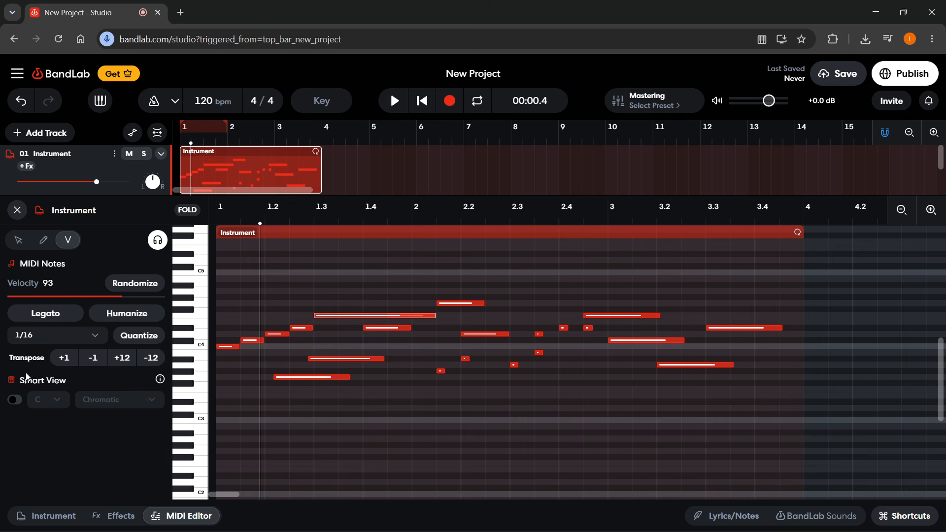
Switch to the selection tool, turn on Smart View and review its root note choices, keeping C
left_click(18, 240)
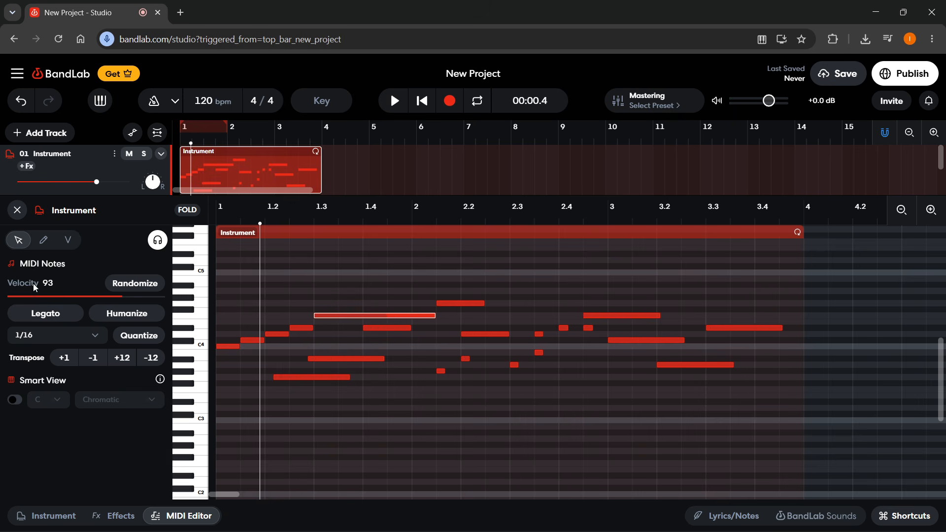
left_click(15, 400)
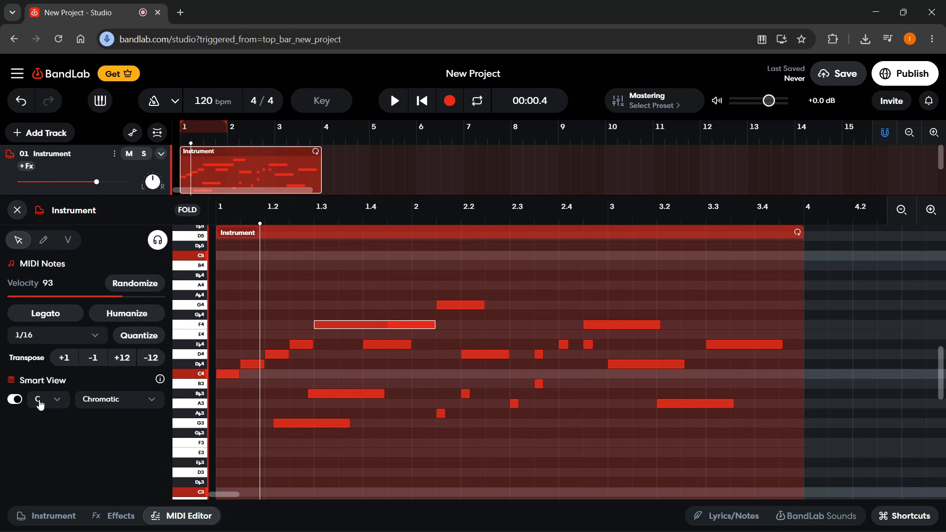
left_click(58, 400)
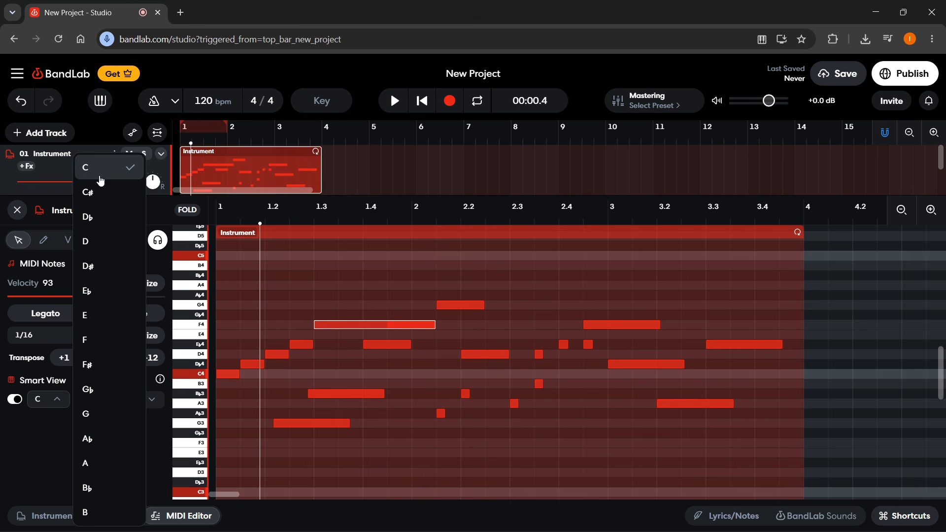
left_click(39, 401)
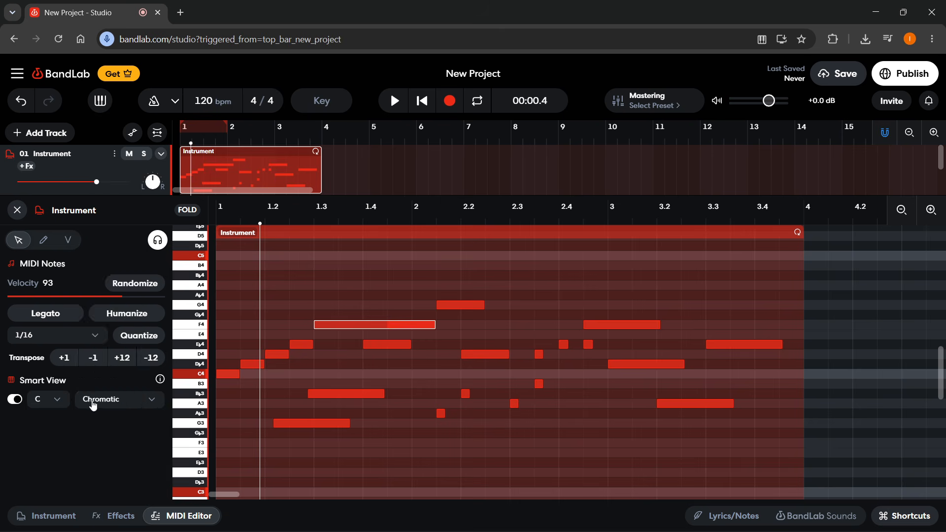
Preview the Major Scale in Smart View and return the scale to Chromatic
left_click(122, 403)
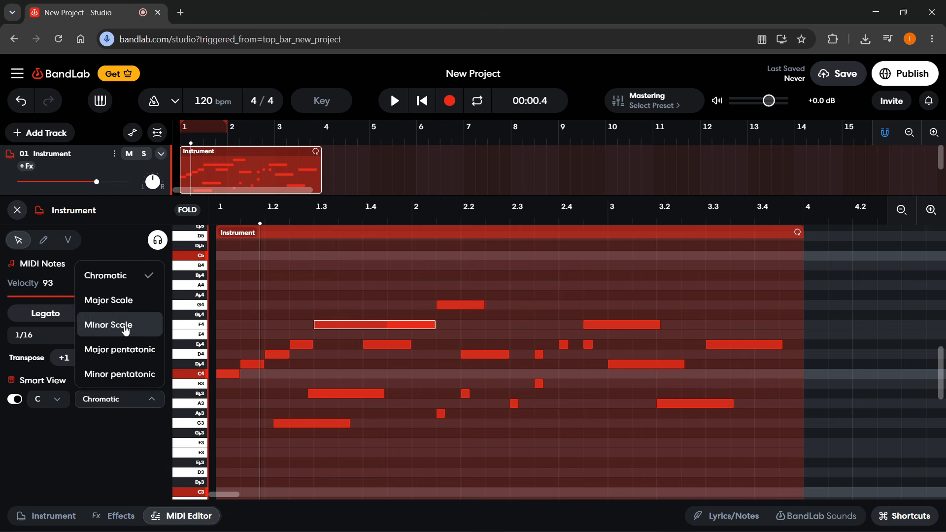
left_click(107, 300)
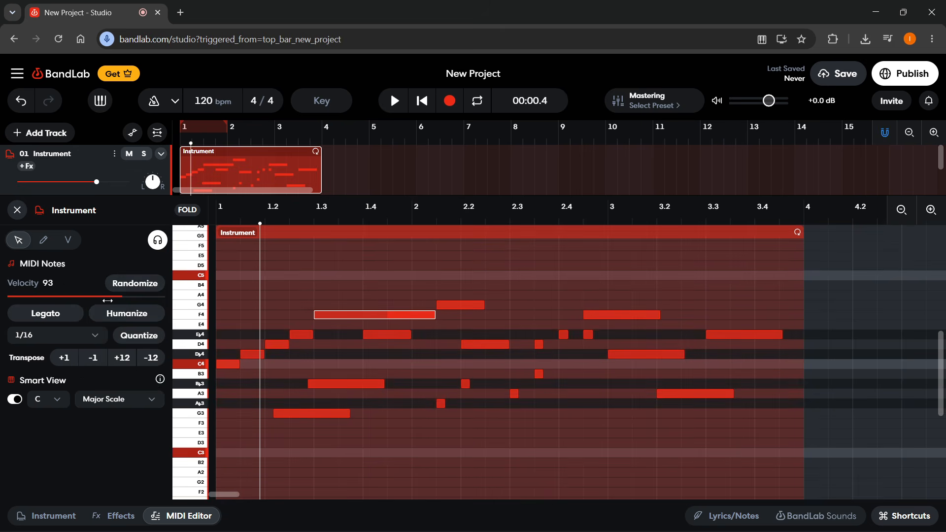
left_click(123, 405)
left_click(104, 274)
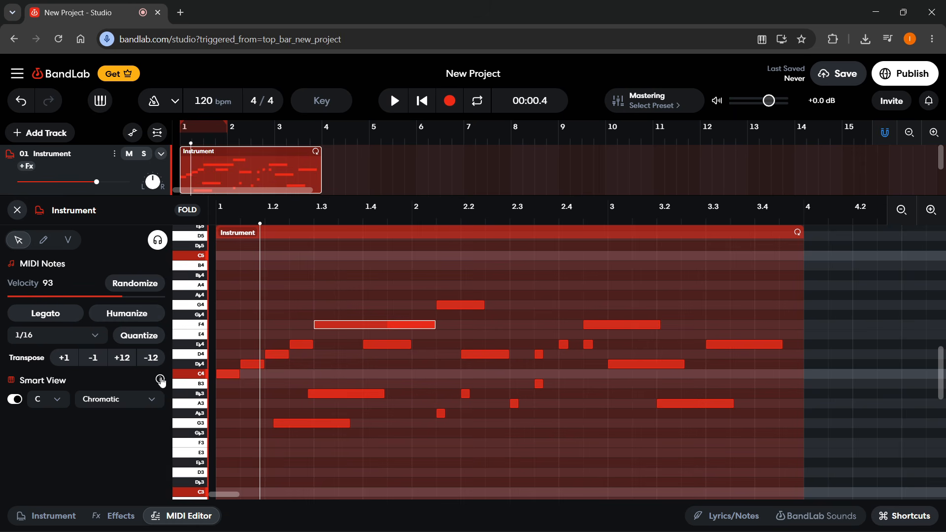
Read the explanation of Smart View and dismiss it
left_click(160, 381)
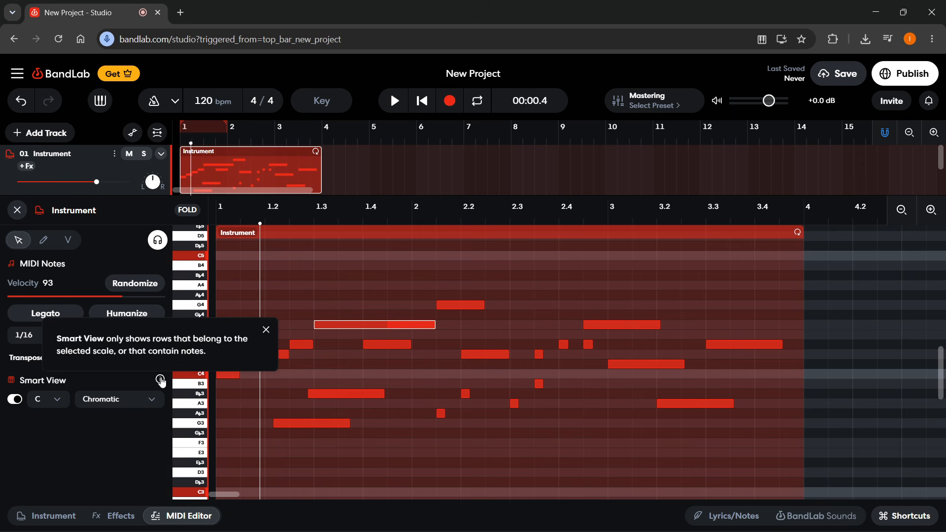
left_click(129, 437)
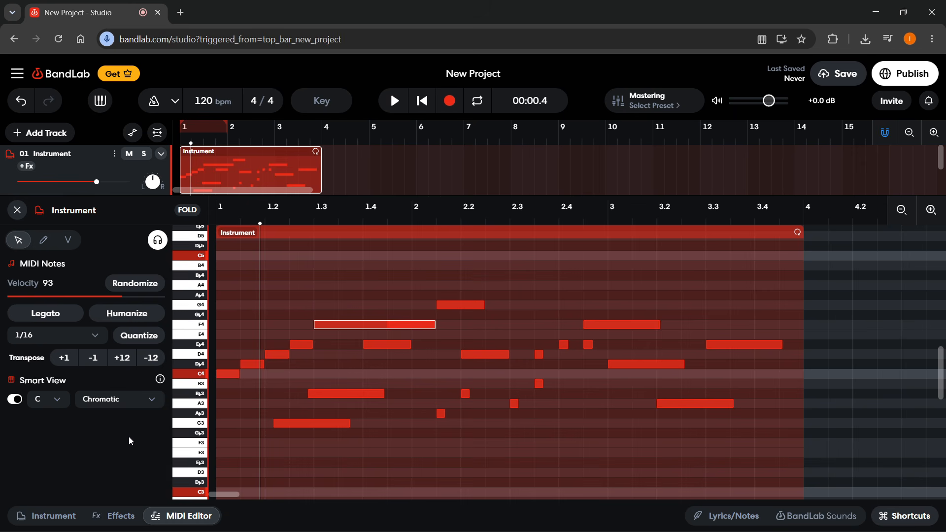